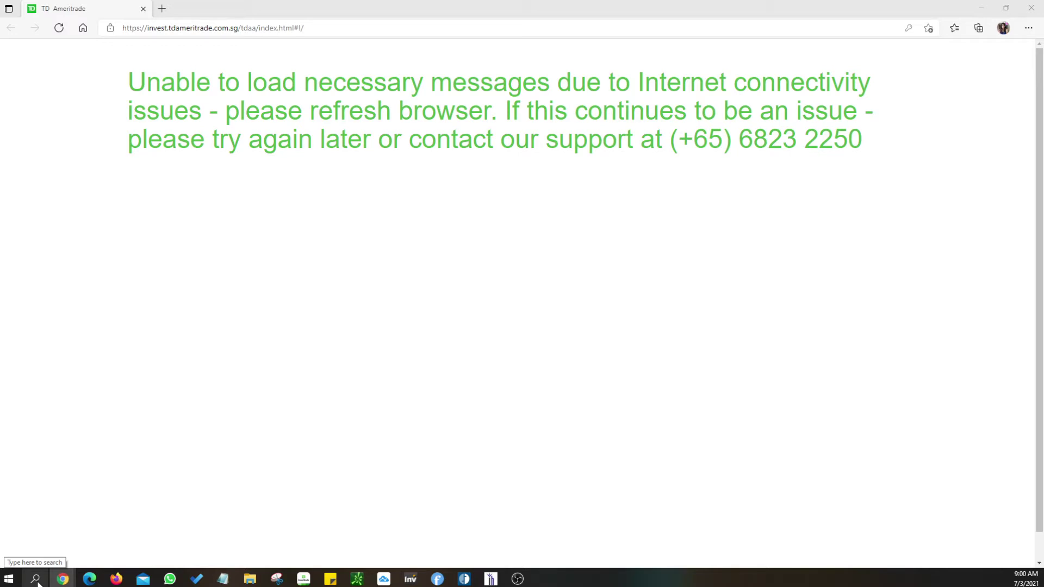
Launch Control Panel from Windows search and move its window to the screen centre.
click(37, 580)
text(co)
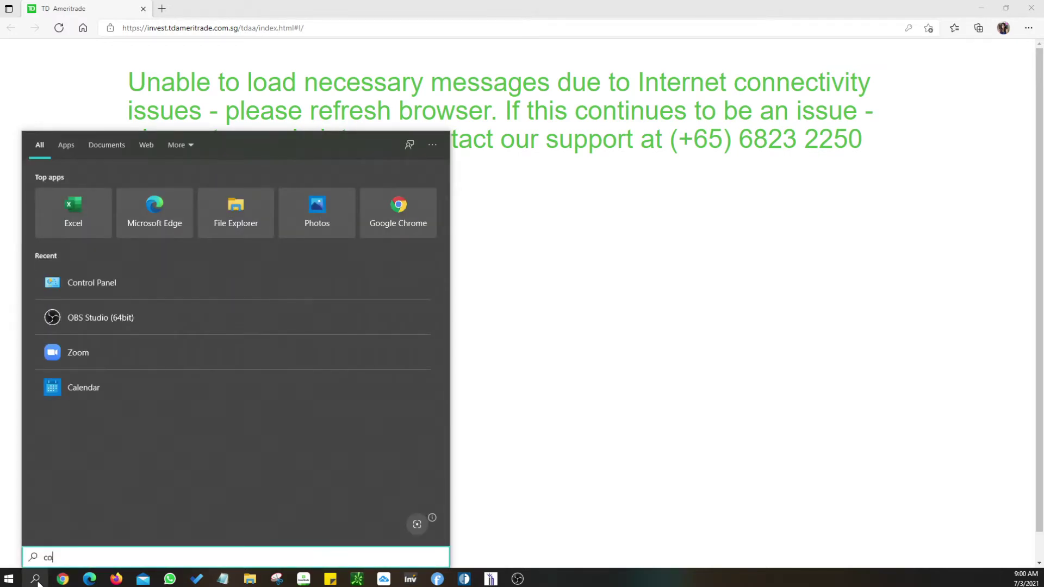
text(ntrol panel)
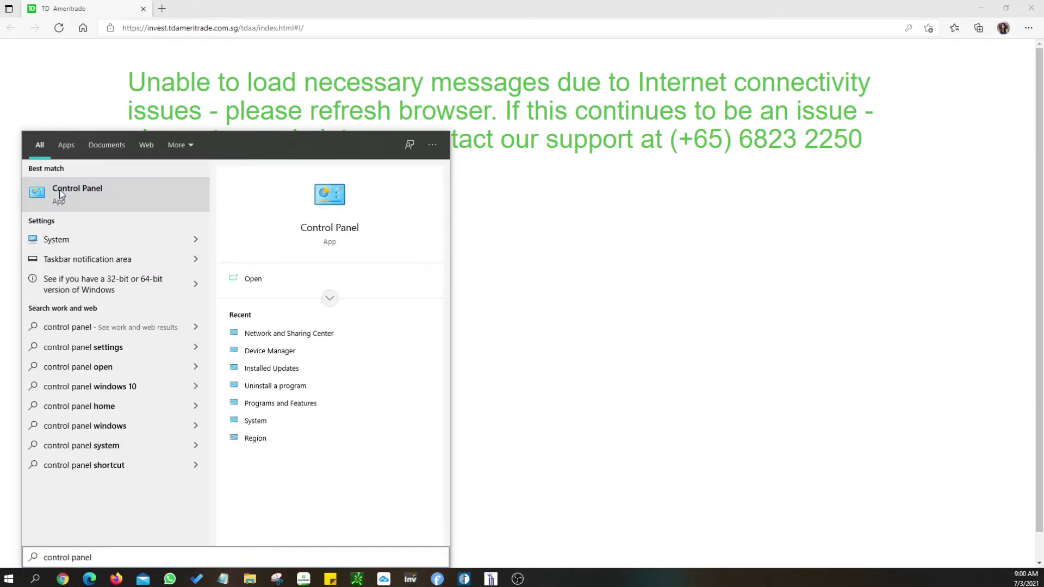
click(36, 580)
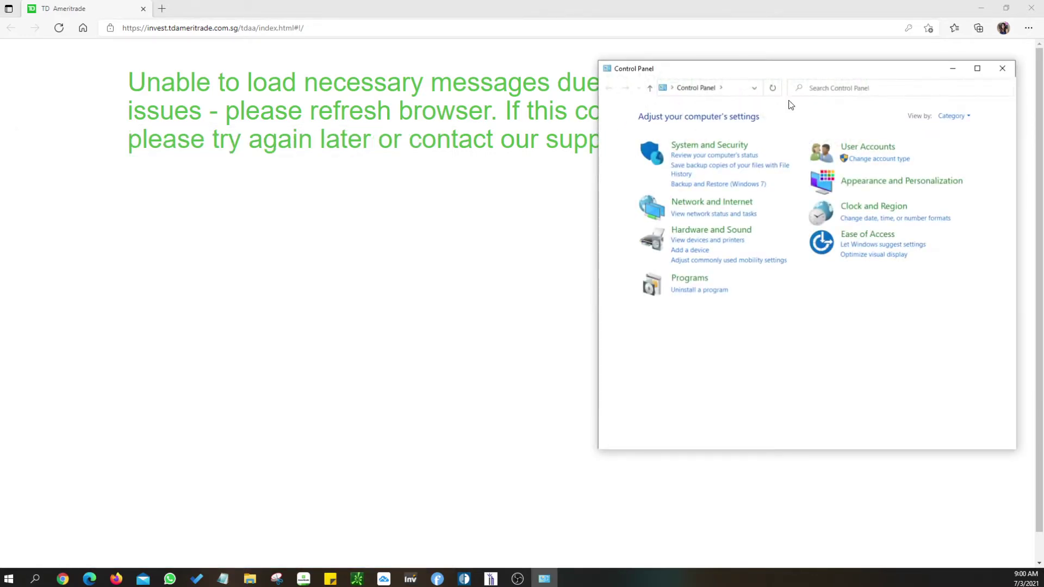
mouse_move(867, 72)
mouse_down()
mouse_move(662, 80)
mouse_move(600, 70)
mouse_up()
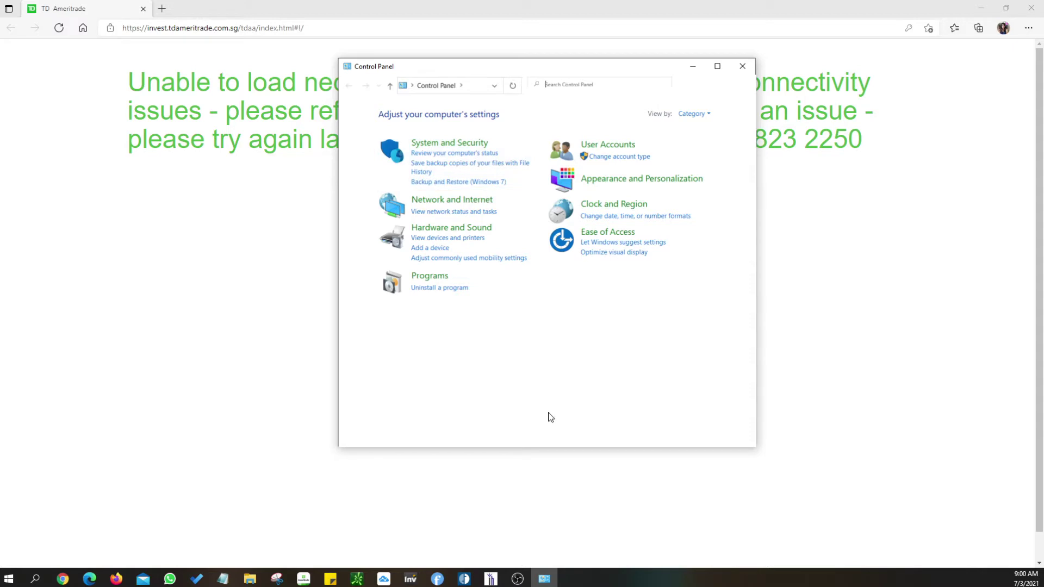
click(481, 203)
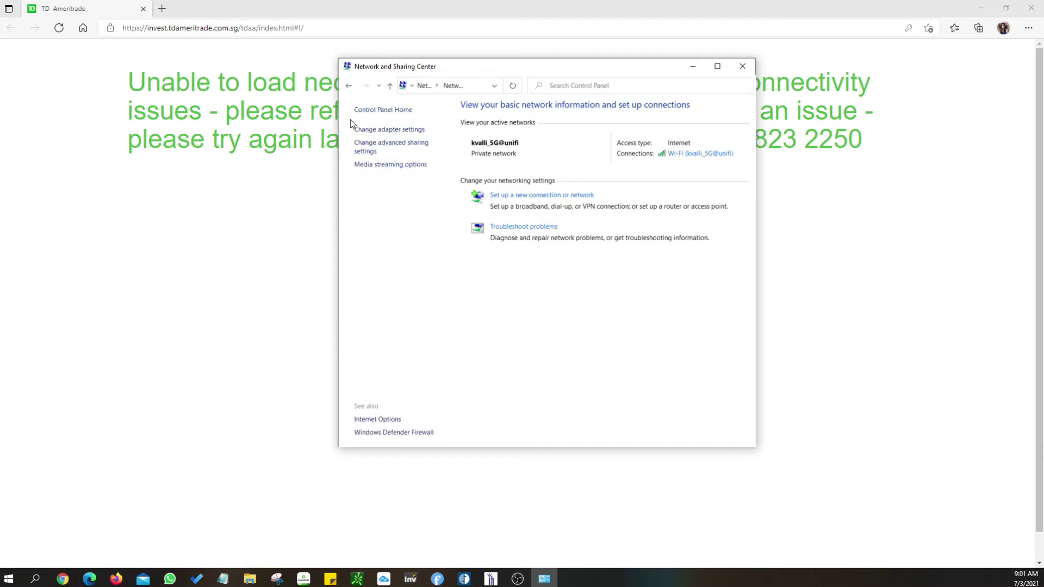
Go to Change adapter settings to list the network adapters.
click(389, 133)
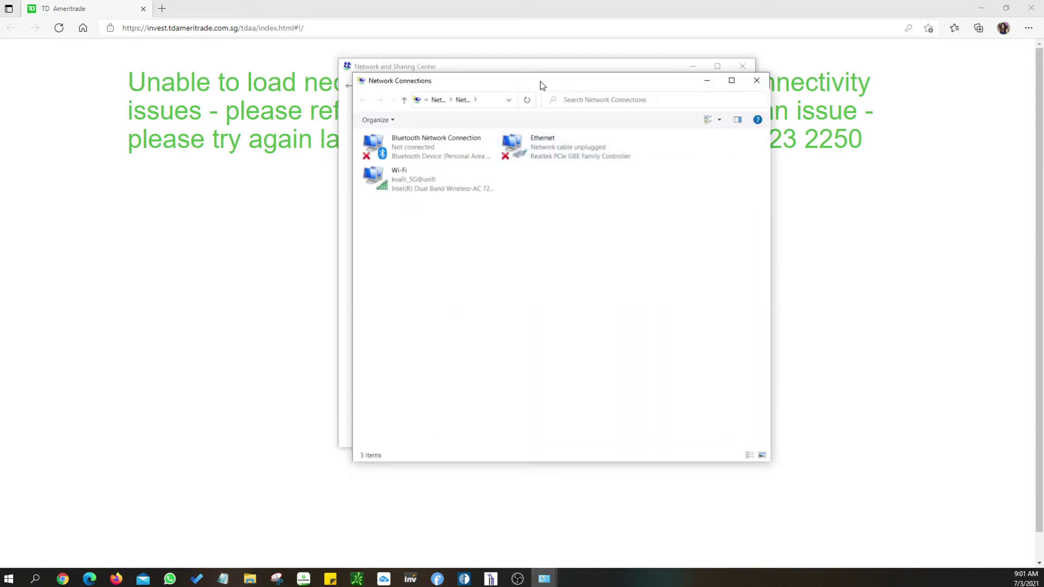
Bring up the Wi-Fi adapter's Properties from its right-click menu.
drag(547, 86, 489, 75)
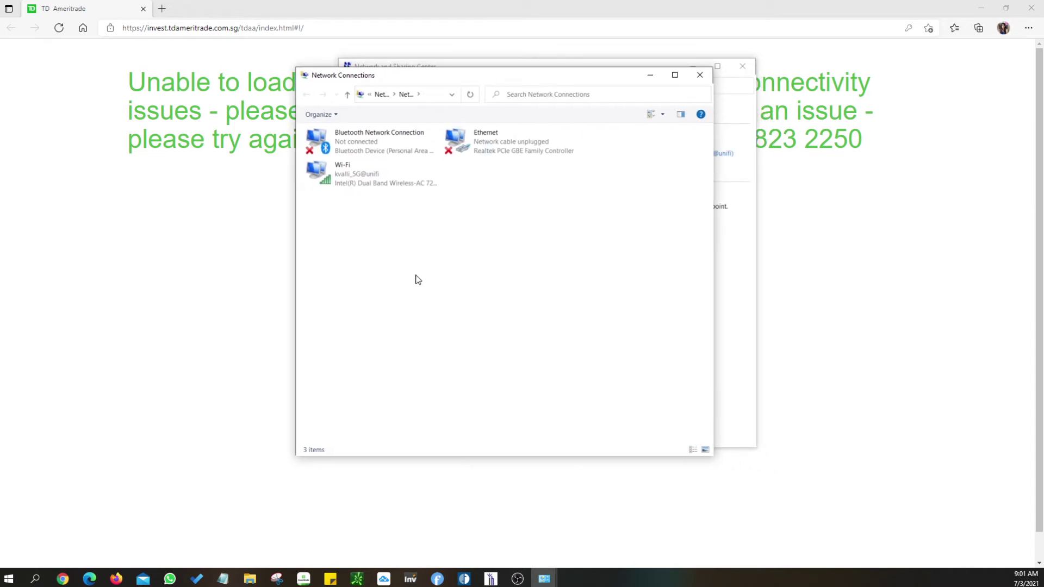
right_click(353, 179)
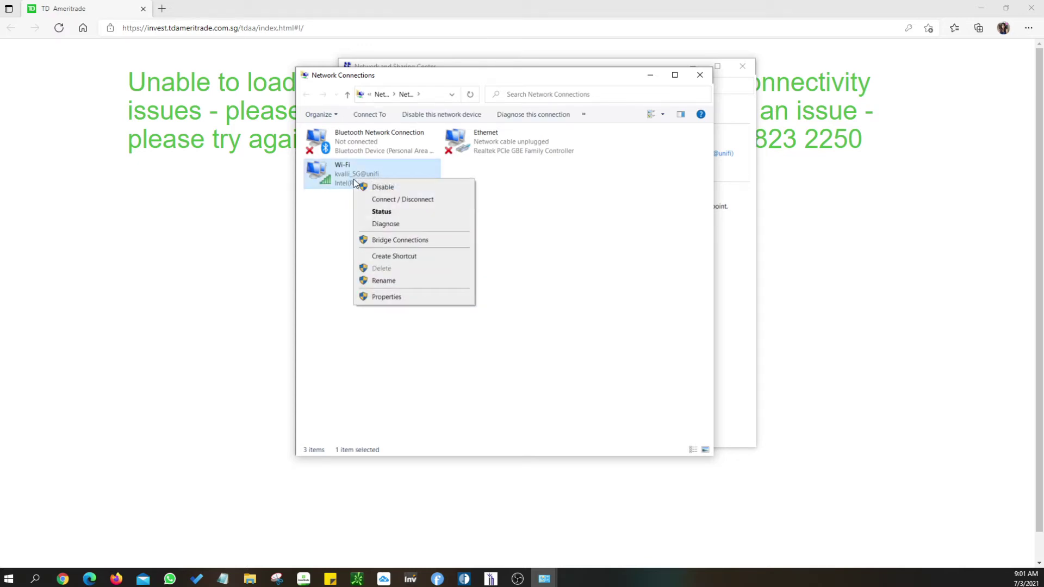
click(380, 297)
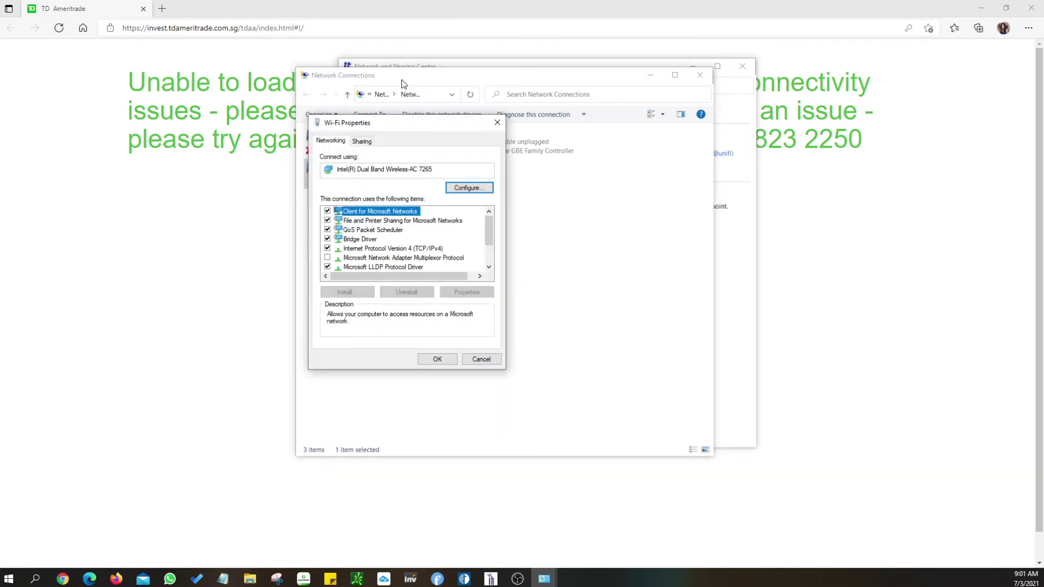
drag(395, 124, 554, 77)
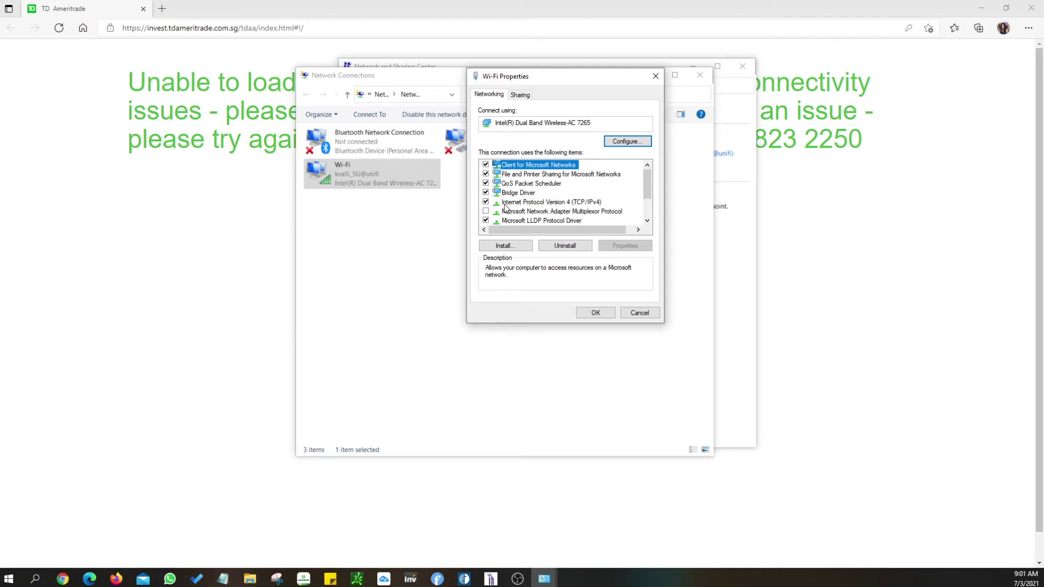
Bring up the Wi-Fi adapter's TCP/IPv4 properties and switch DNS to manual addresses.
click(528, 204)
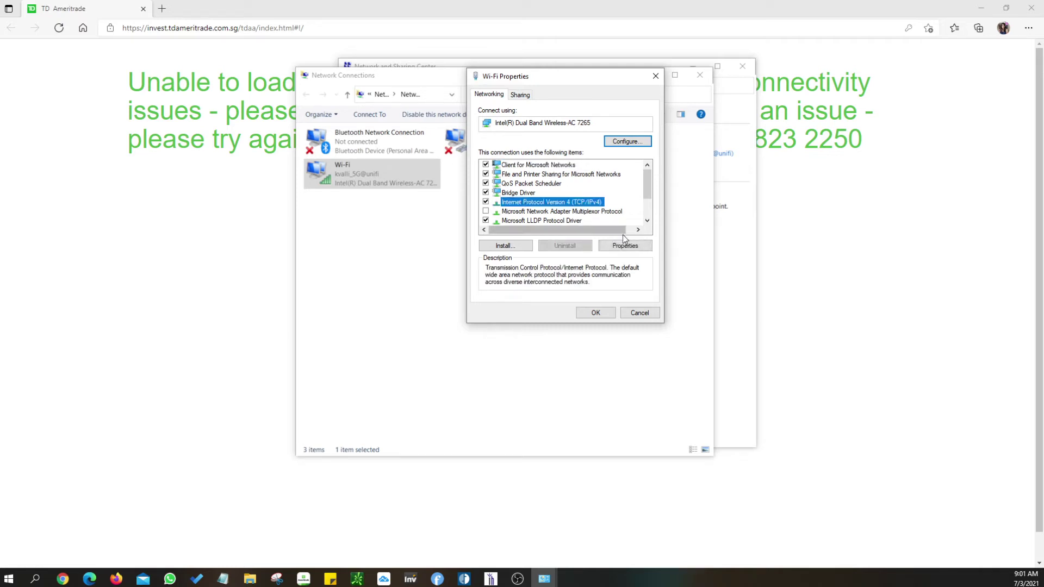
click(626, 247)
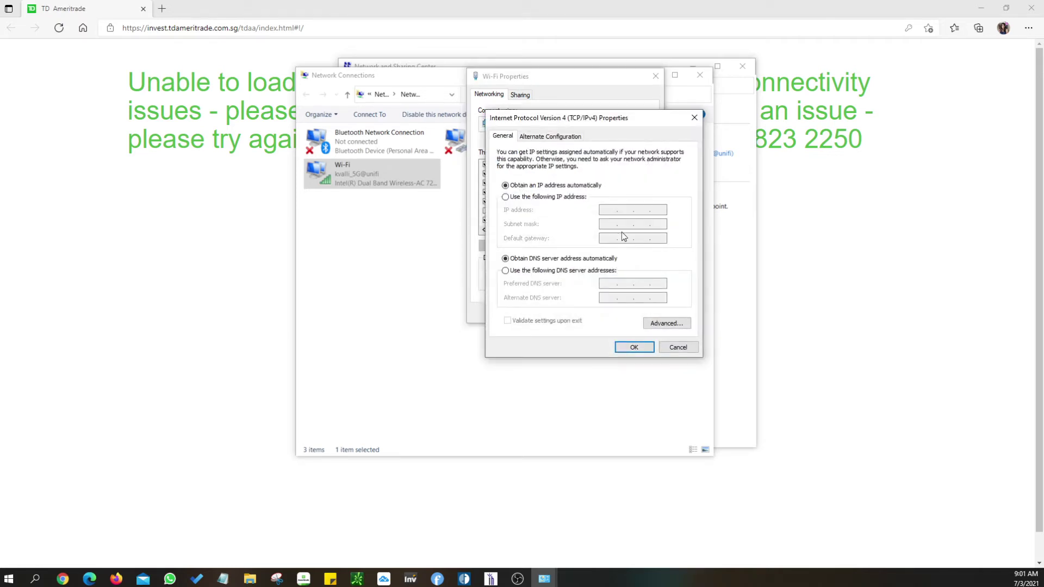
drag(609, 117, 531, 102)
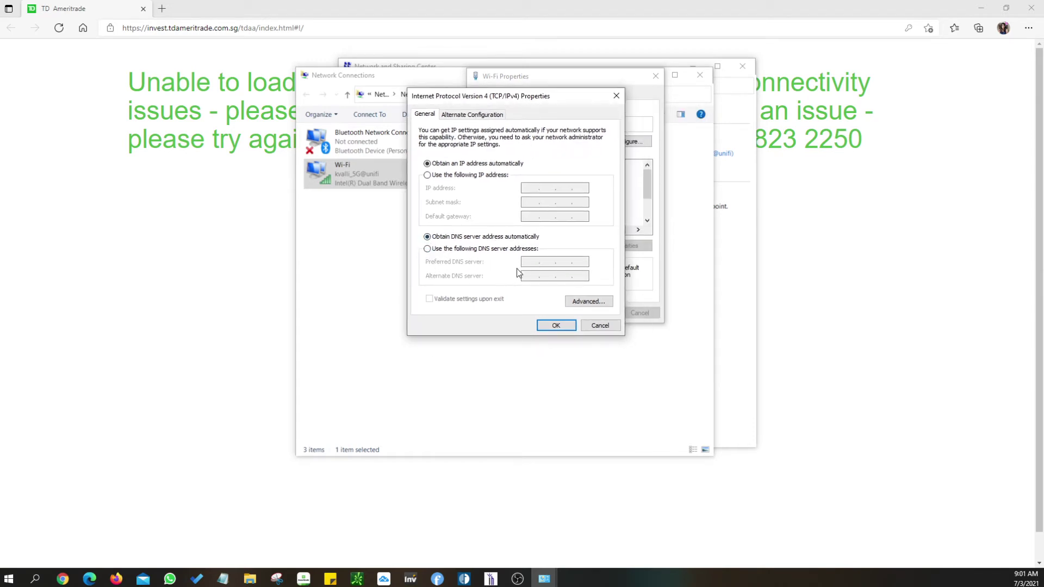
click(428, 249)
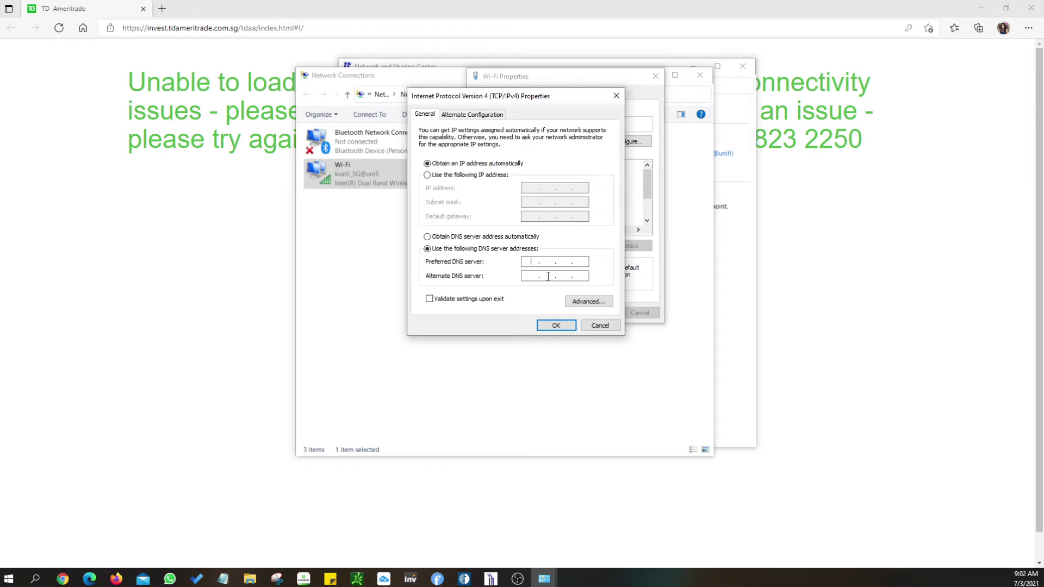
text(1...)
Enter 1.1.1.1 as preferred and 1.0.0.1 as alternate DNS server.
click(542, 261)
text(.1.)
text(1.1)
click(539, 278)
text(1.0.)
text(0.)
text(1)
drag(536, 102, 382, 122)
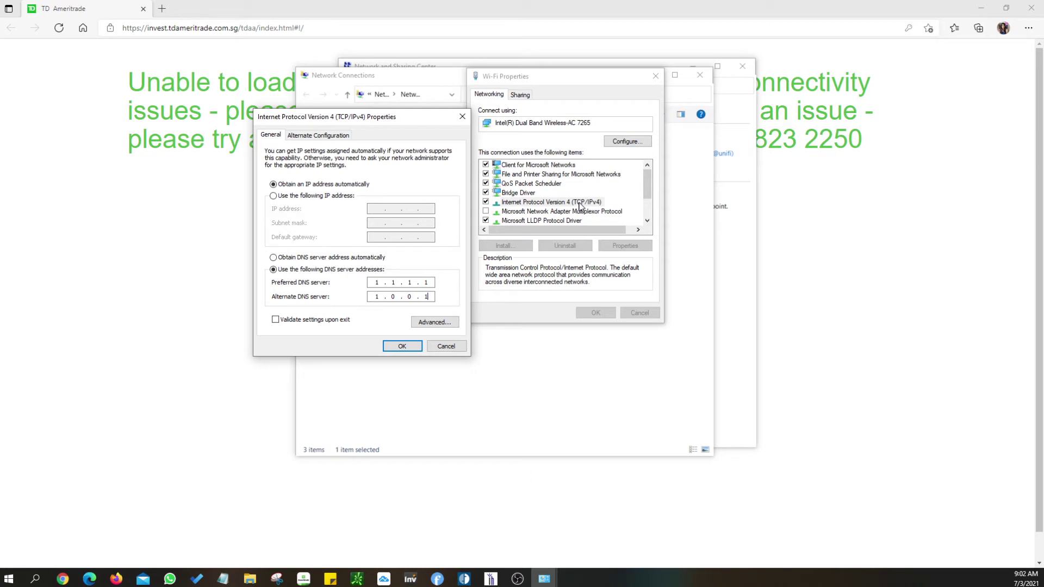
click(581, 208)
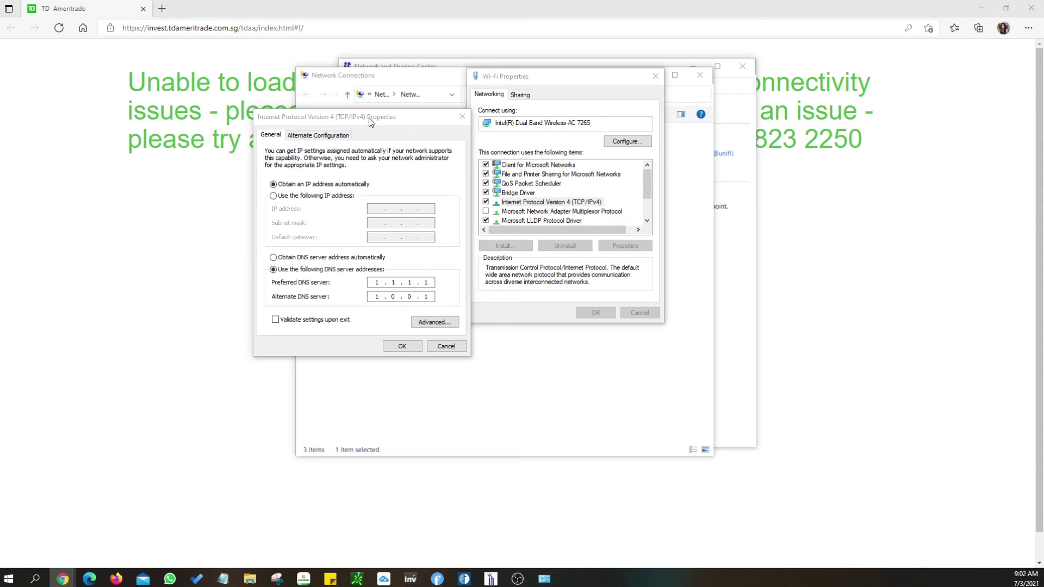
drag(369, 119, 499, 127)
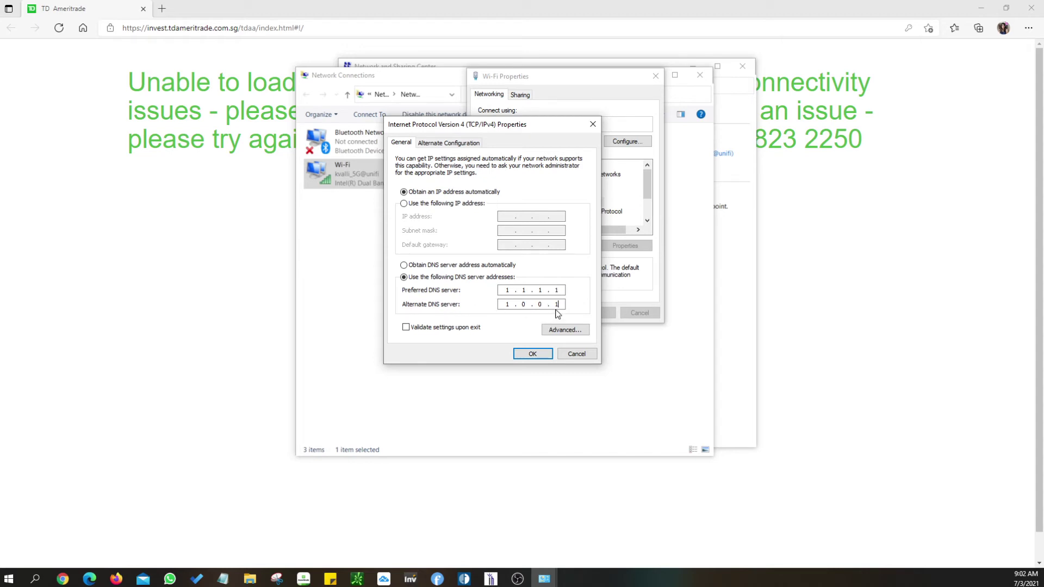
click(533, 354)
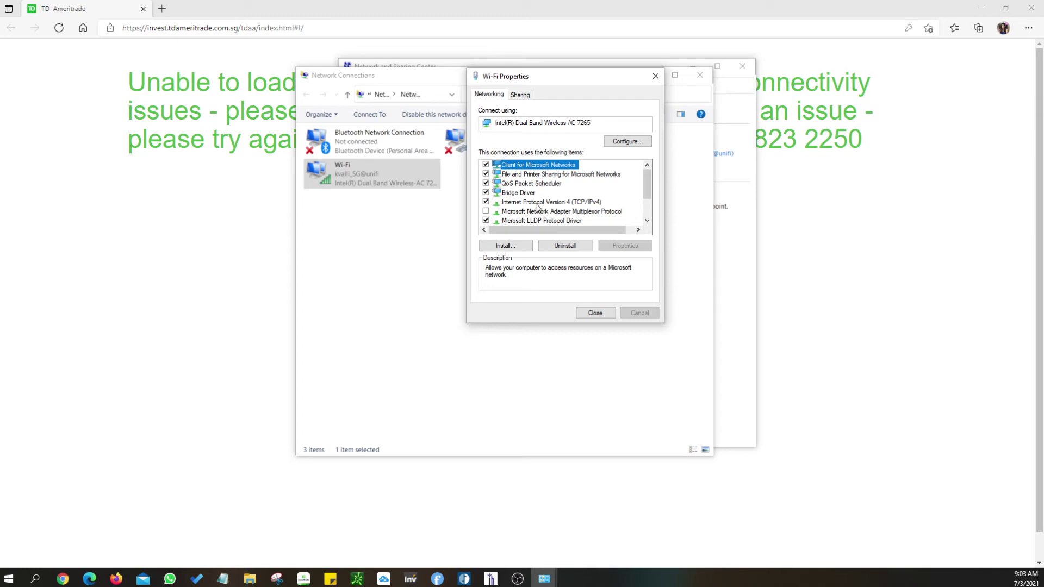
scroll(535, 206, down, 1)
scroll(535, 206, down, 1)
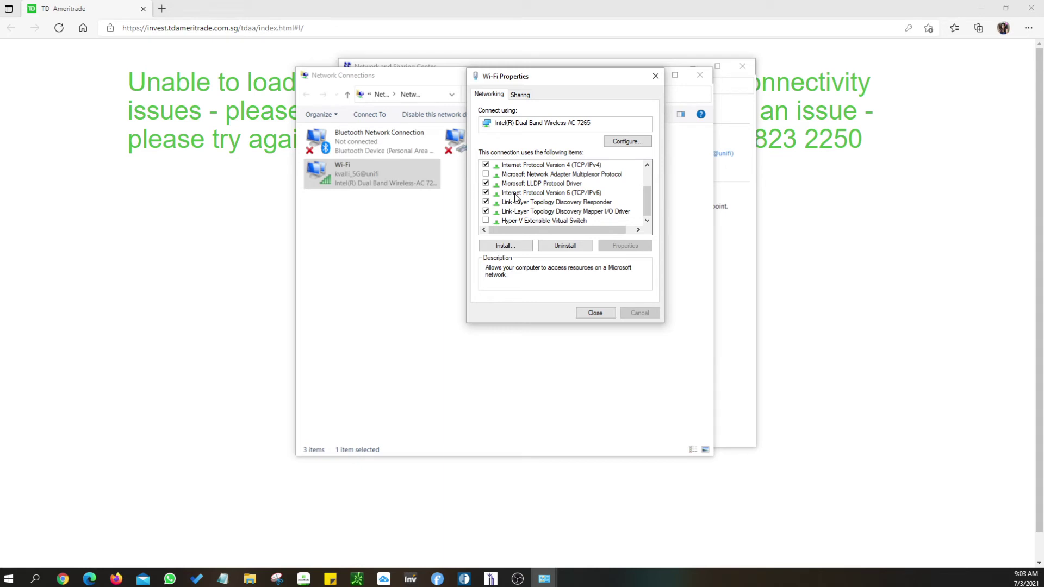
Select Internet Protocol Version 6 (TCP/IPv6) and show its properties.
click(517, 193)
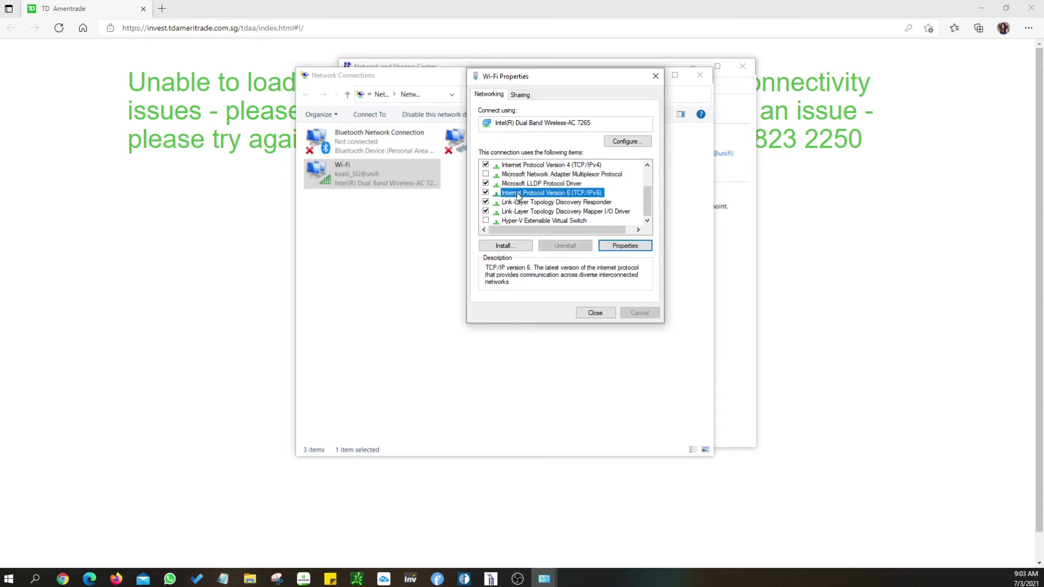
click(625, 246)
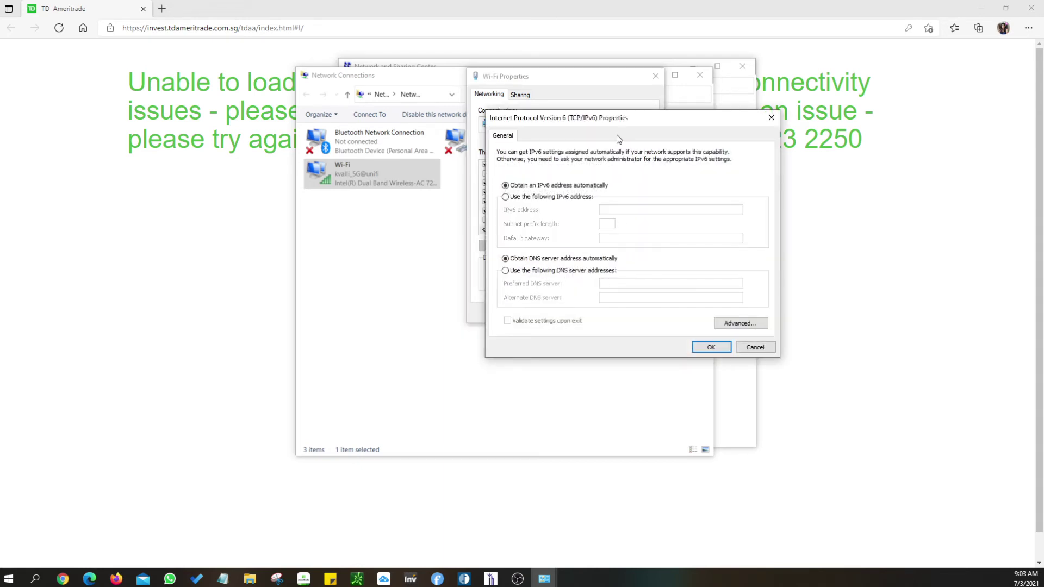
Switch IPv6 DNS to manual with preferred server 2606:4700:4700::1111.
drag(627, 121, 462, 120)
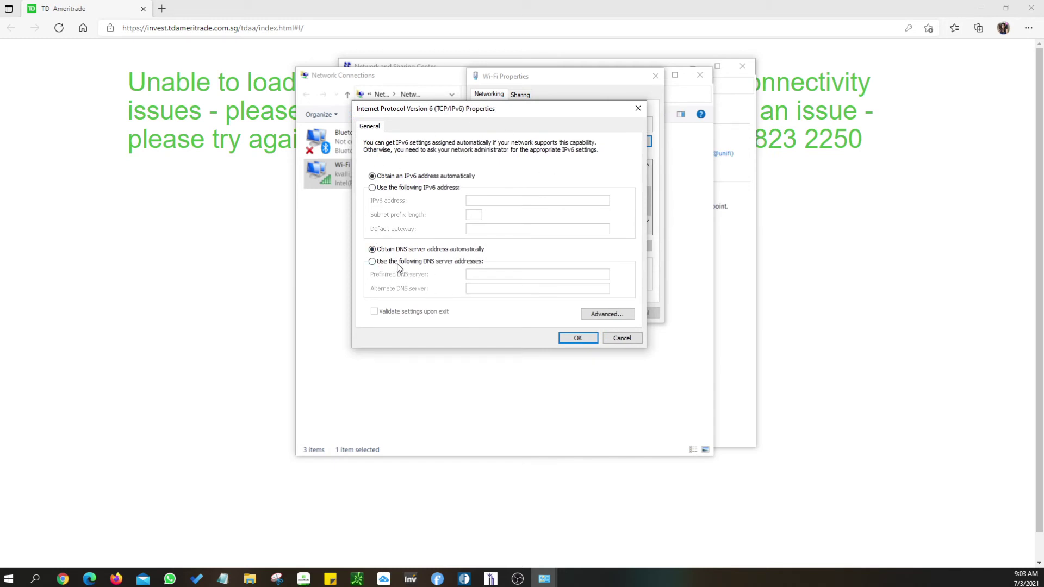
click(378, 262)
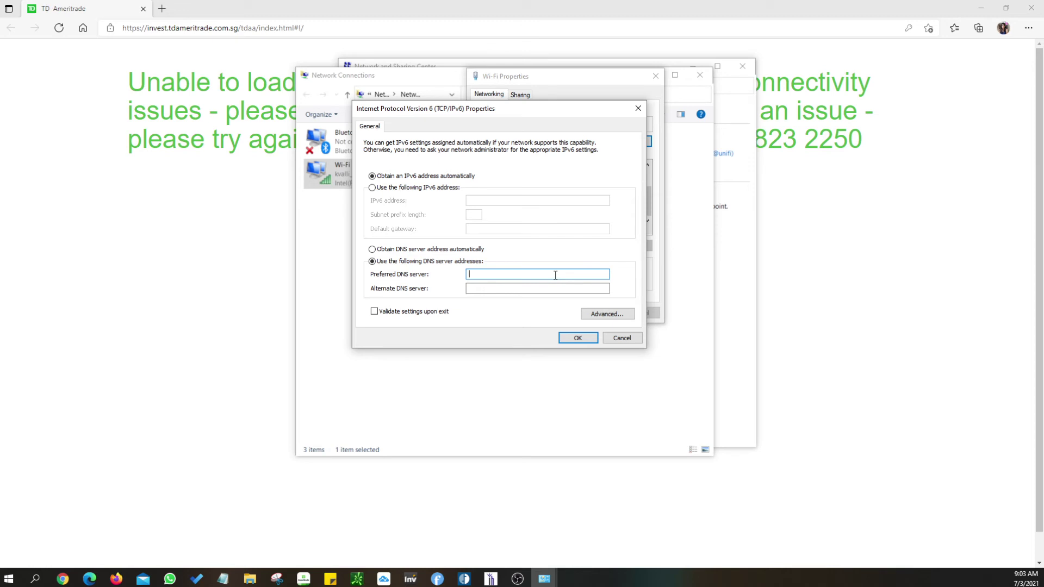
text(26)
text(06)
text(:4)
text(700)
text(:)
text(470)
text(0::)
text(111)
text(1)
click(485, 291)
Copy the preferred address into Alternate DNS, edit it to 2606:4700:4700::1001, and confirm.
drag(534, 276, 439, 275)
right_click(498, 277)
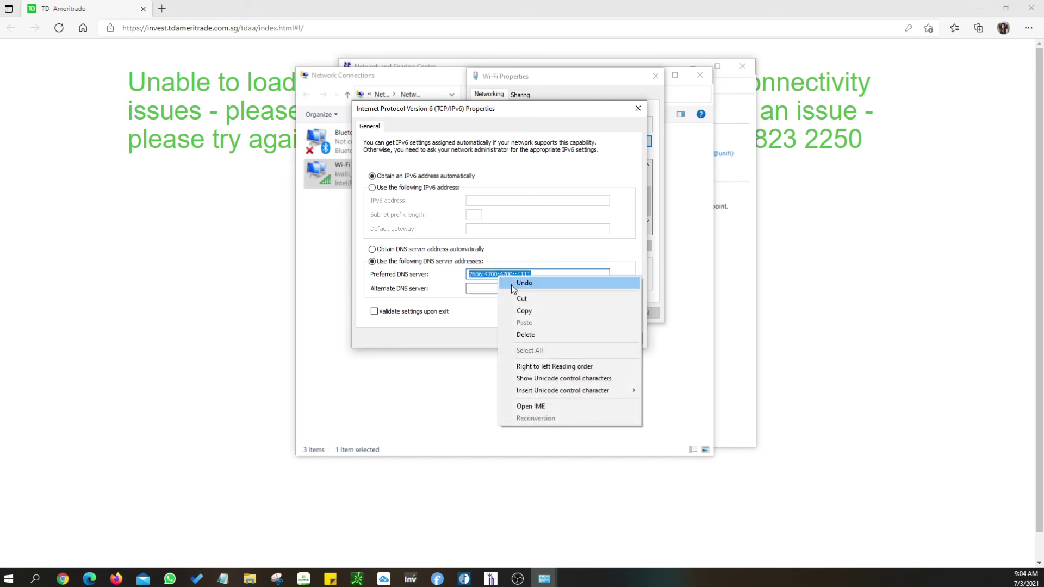
click(501, 310)
click(480, 288)
right_click(480, 288)
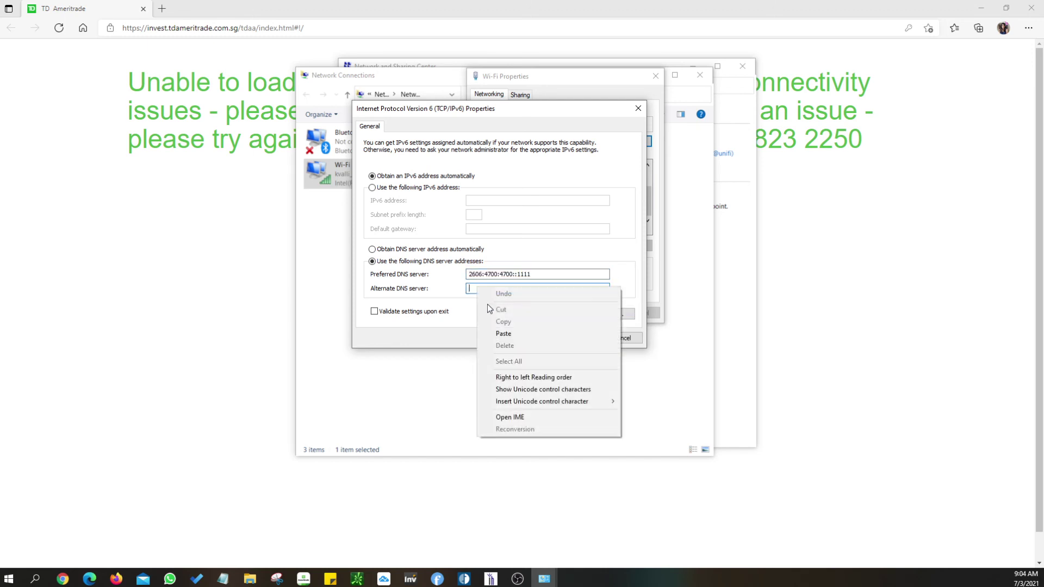
click(506, 334)
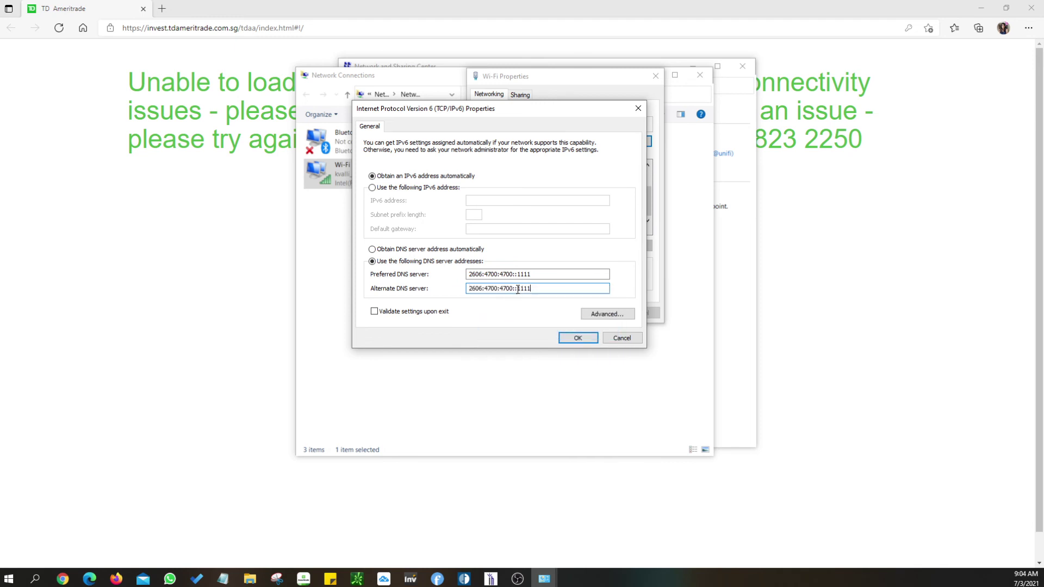
drag(517, 289, 545, 290)
text(1)
text(001)
click(579, 339)
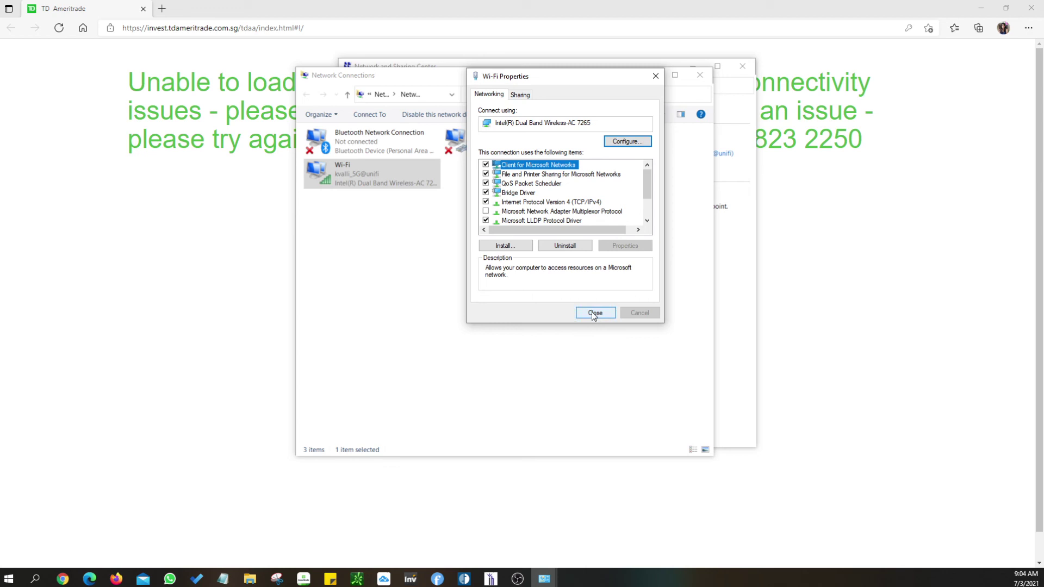
Save the IPv6 settings, close all network windows, and reload the TD Ameritrade page.
click(593, 315)
click(596, 313)
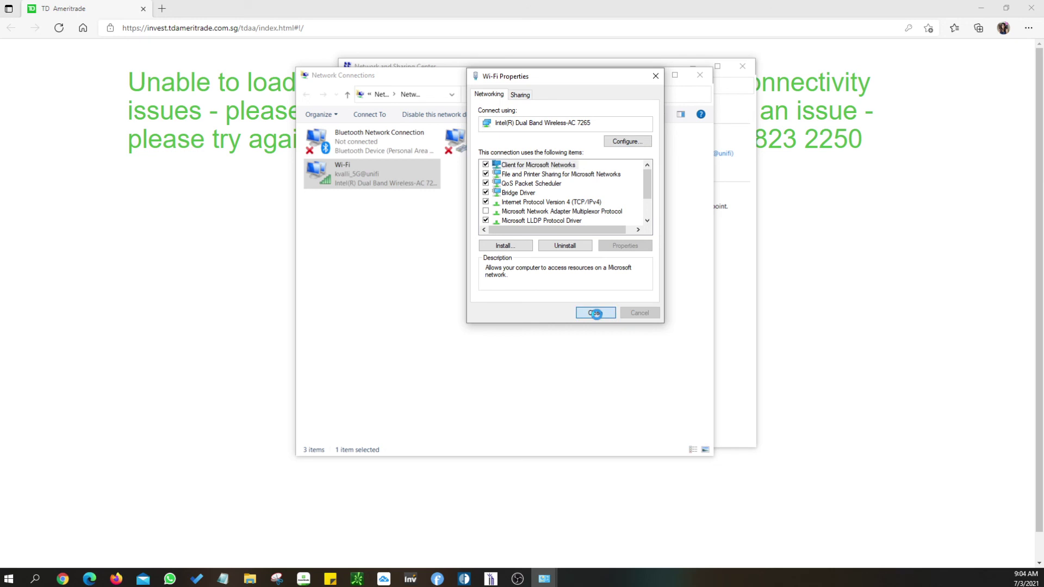
click(707, 76)
click(742, 66)
click(59, 28)
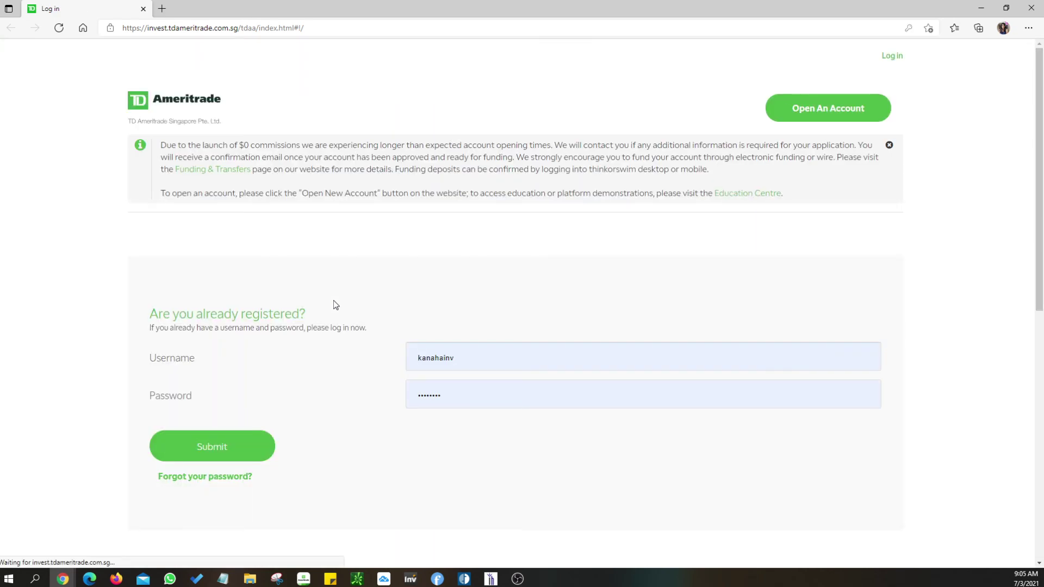
Clear the pre-filled username on the TD Ameritrade login form and dismiss the suggestions.
key(ctrl+a)
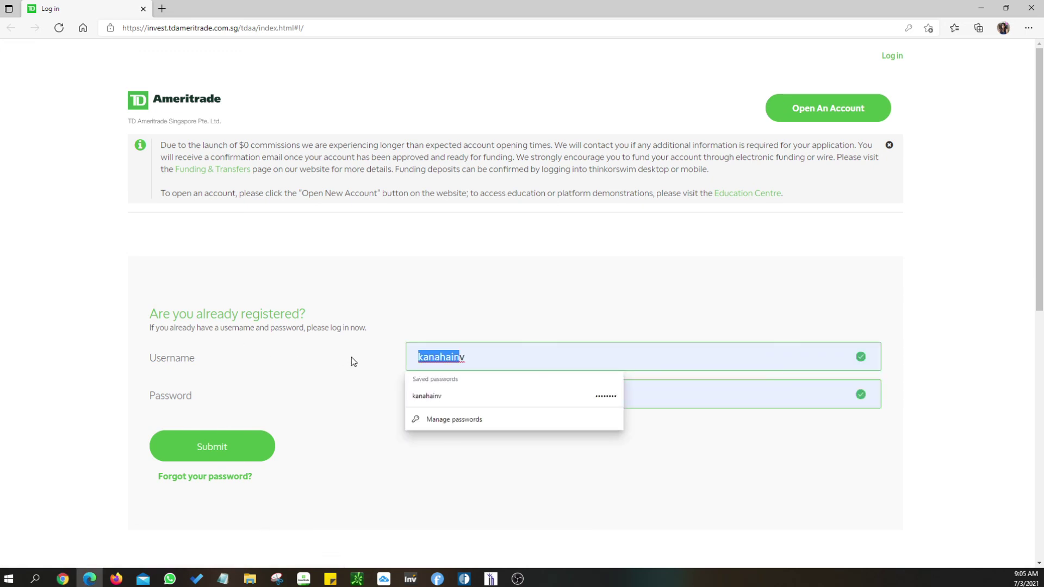
key(BackSpace)
click(473, 301)
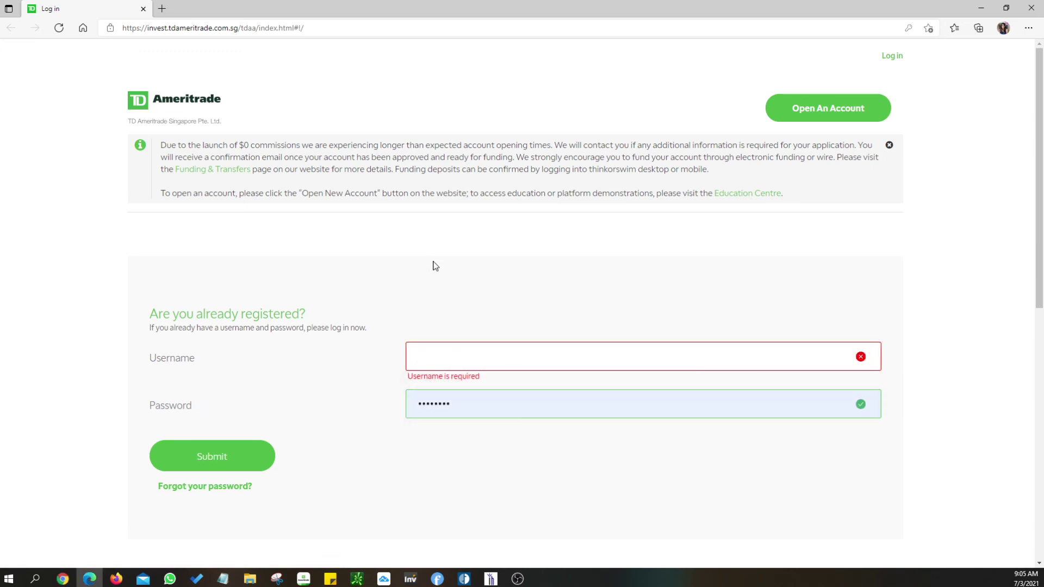